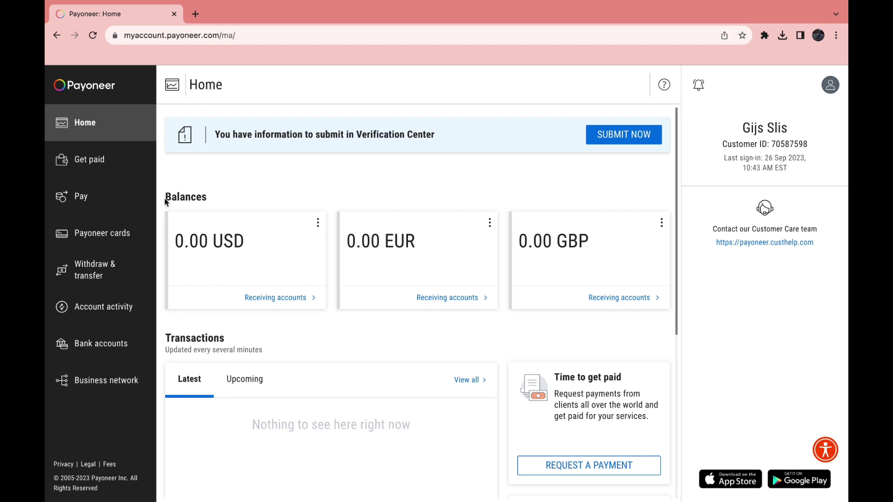
# Step: Look over the 0.00 USD, EUR and GBP balances and the Transactions panel
pyautogui.moveTo(165, 199); pyautogui.dragTo(210, 206)
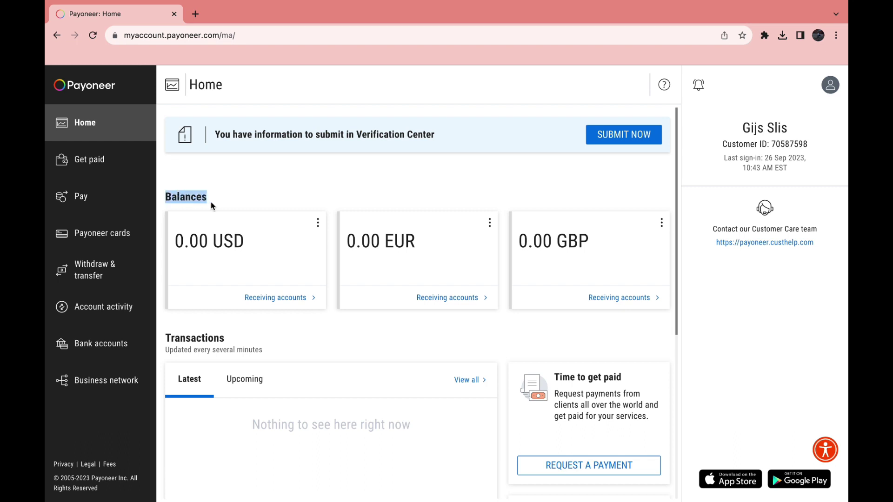
pyautogui.click(254, 186)
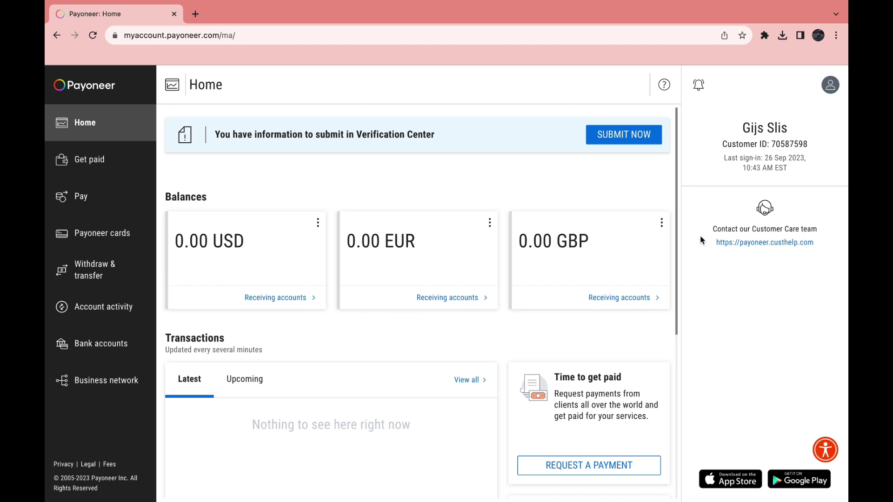
pyautogui.scroll(-1, 225, 427)
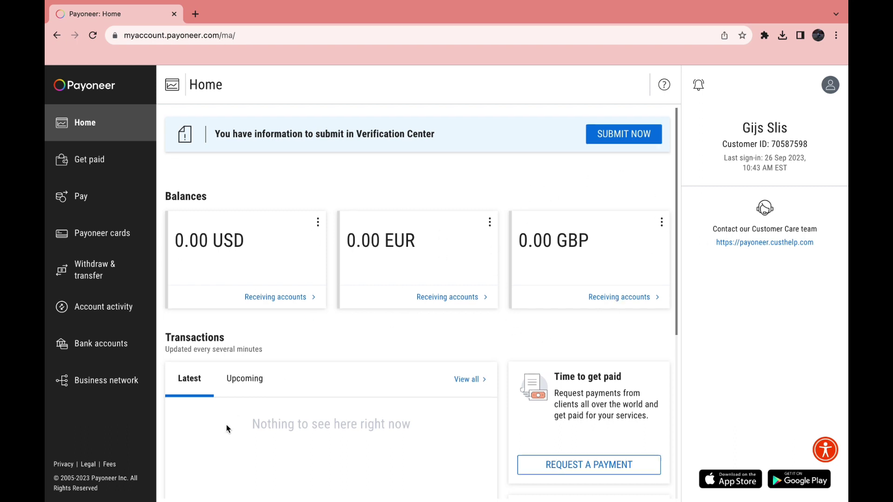
pyautogui.moveTo(165, 337); pyautogui.dragTo(243, 338)
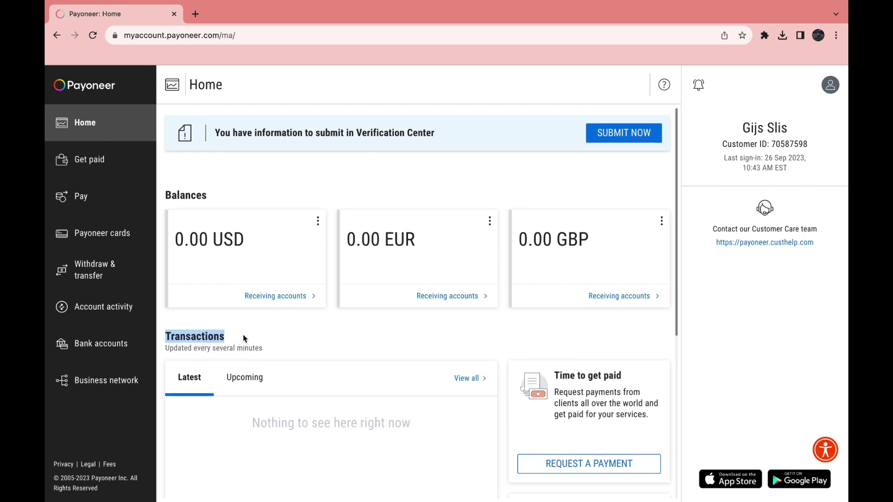
pyautogui.scroll(-2, 347, 339)
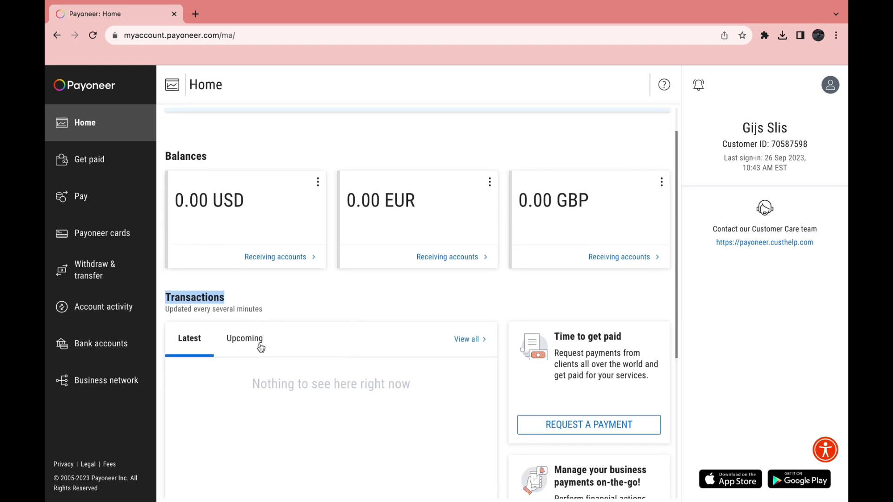
# Step: Switch the Home Transactions list to the Upcoming tab
pyautogui.click(354, 296)
pyautogui.scroll(-1, 325, 329)
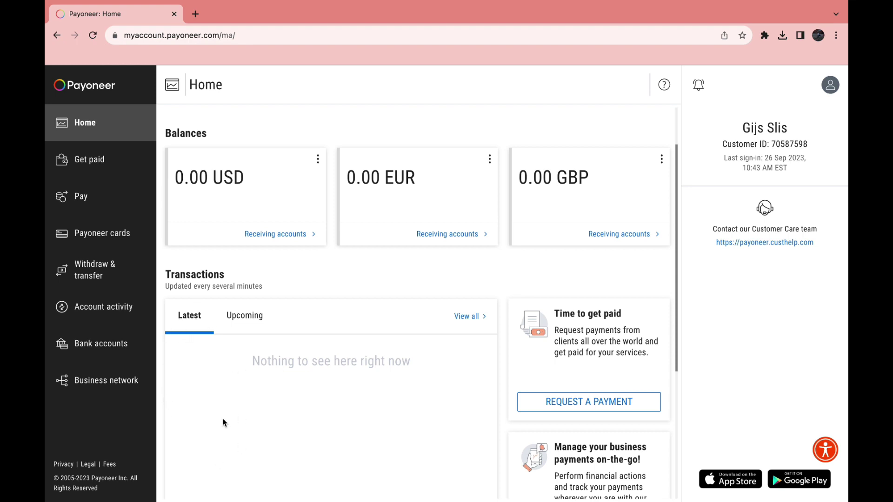
pyautogui.click(239, 329)
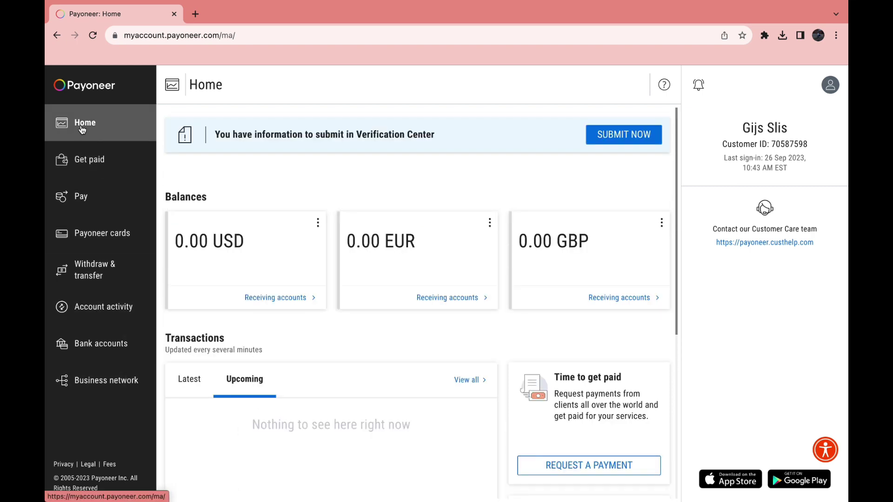
# Step: Answer Request a payment: billing directly, other businesses, Design & multimedia; then return to Get paid
pyautogui.click(83, 167)
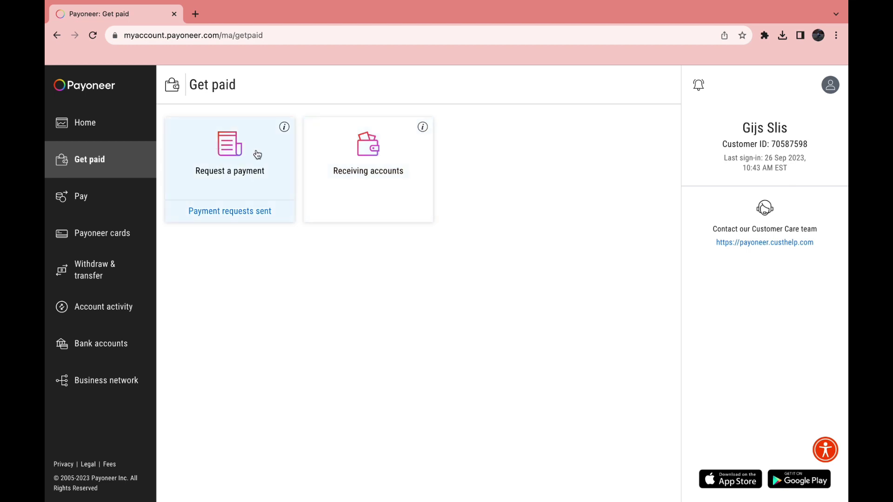
pyautogui.click(211, 176)
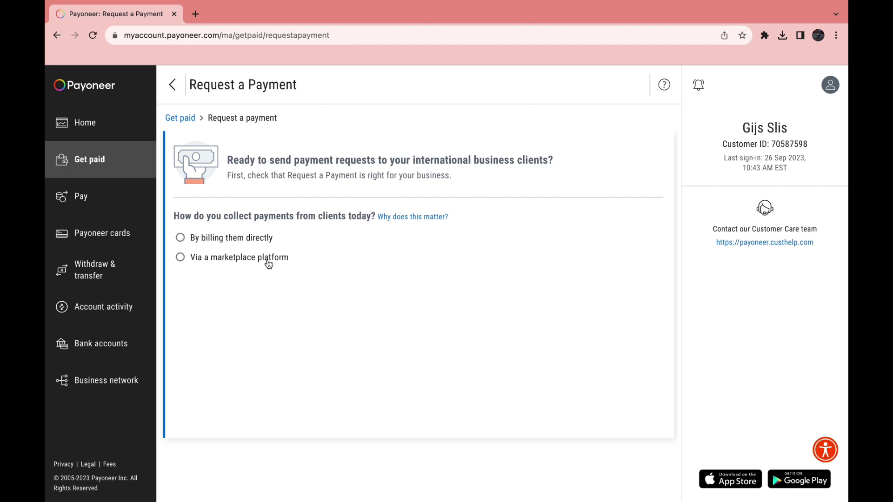
pyautogui.click(182, 238)
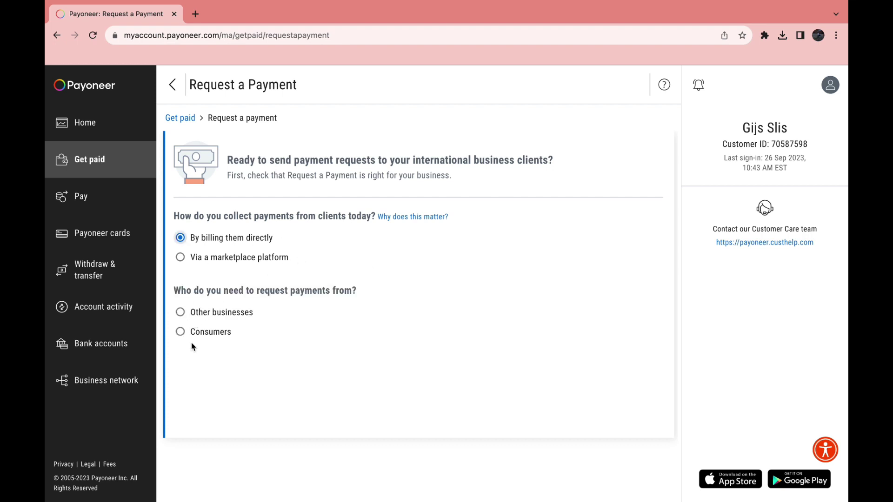
pyautogui.click(180, 333)
pyautogui.click(180, 313)
pyautogui.click(208, 402)
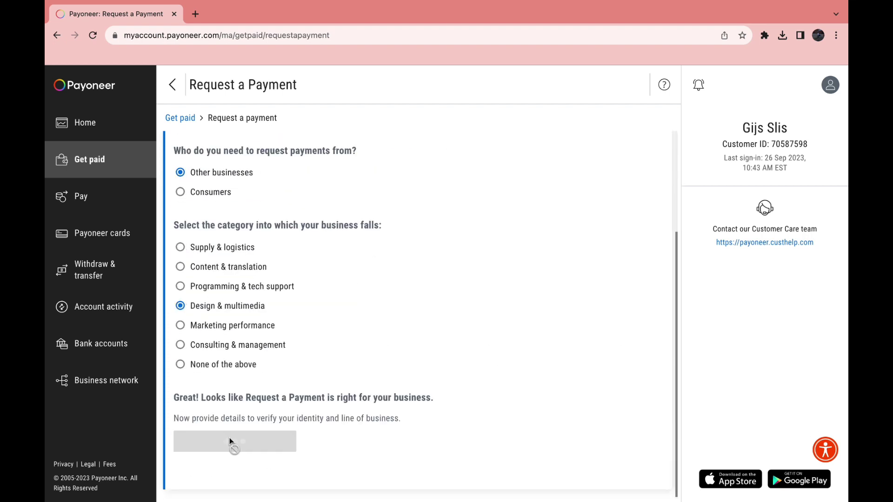
pyautogui.click(229, 442)
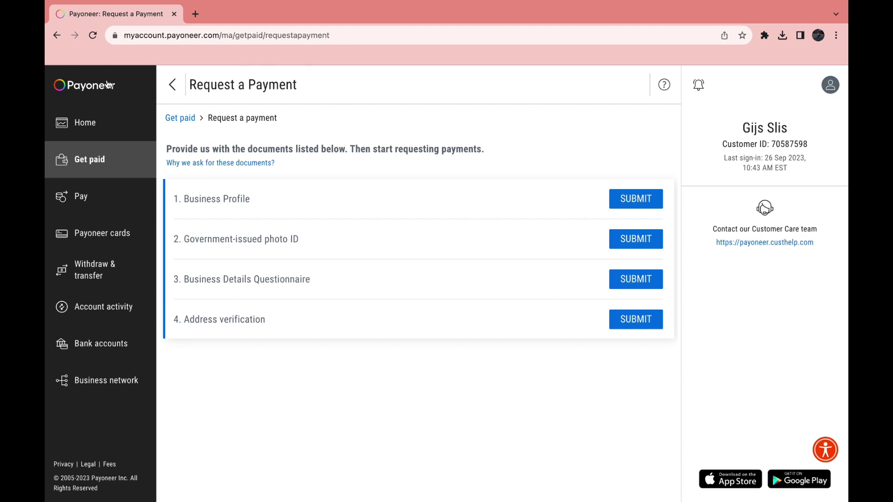
pyautogui.click(171, 87)
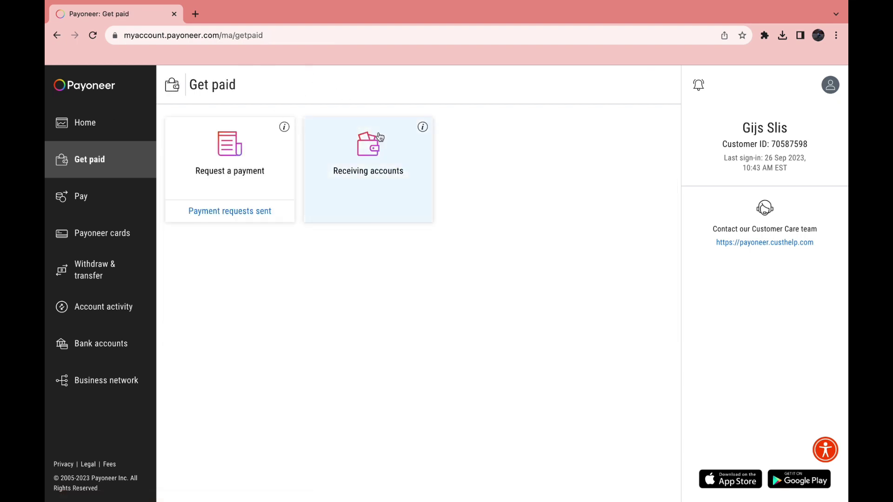
# Step: Submit a Japan (JPY) receiving account request, then check the Approved accounts tab
pyautogui.click(352, 175)
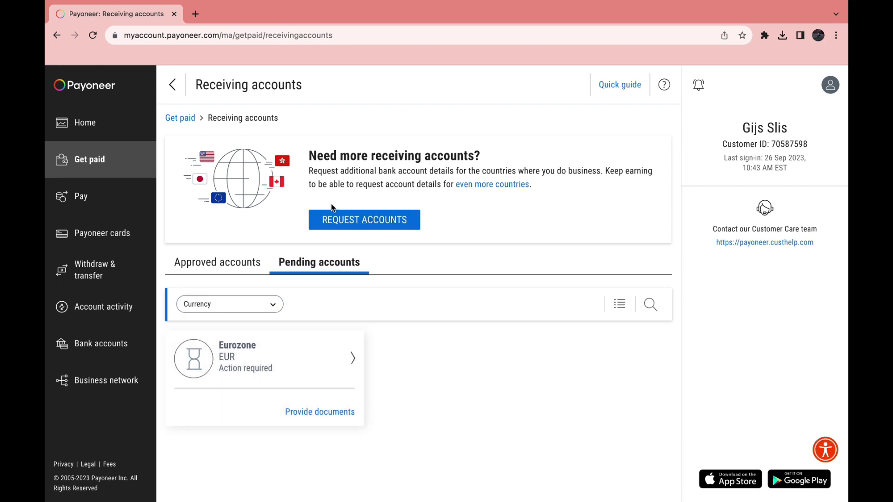
pyautogui.click(357, 221)
pyautogui.click(437, 332)
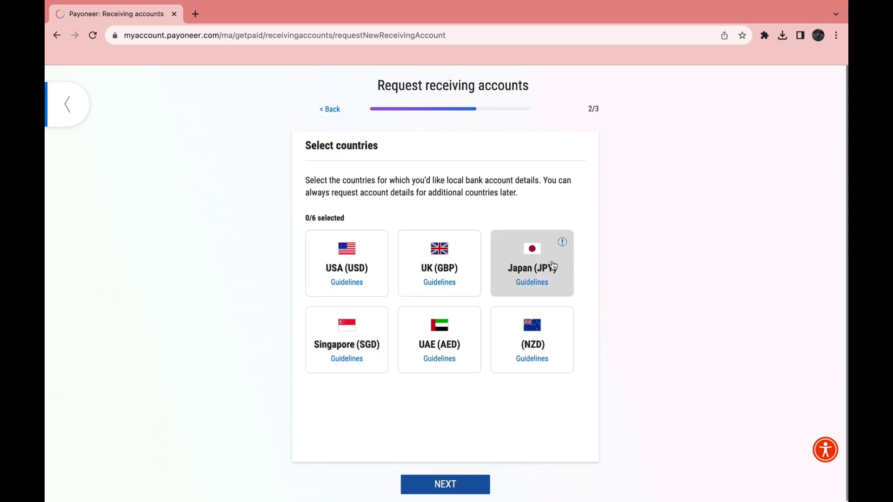
pyautogui.click(530, 277)
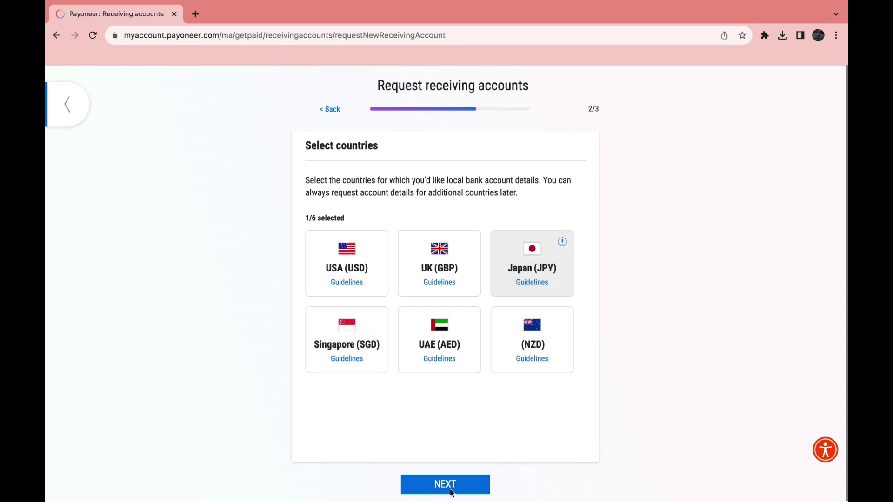
pyautogui.click(437, 479)
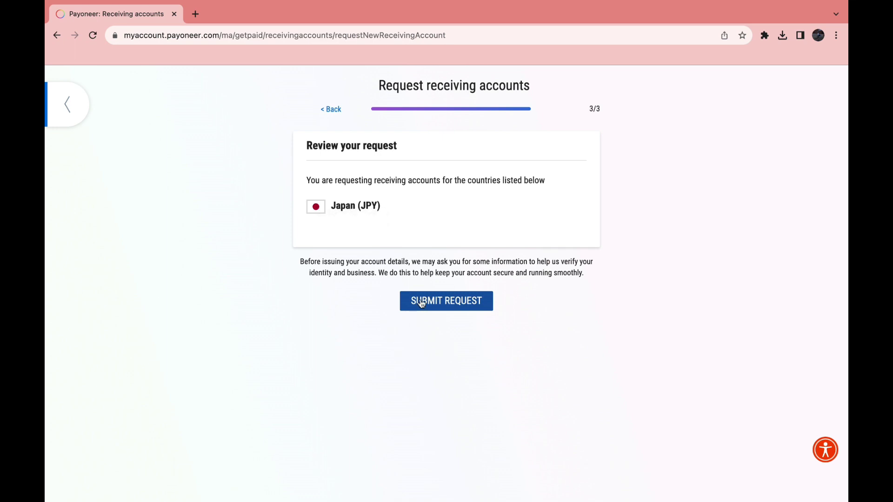
pyautogui.click(445, 308)
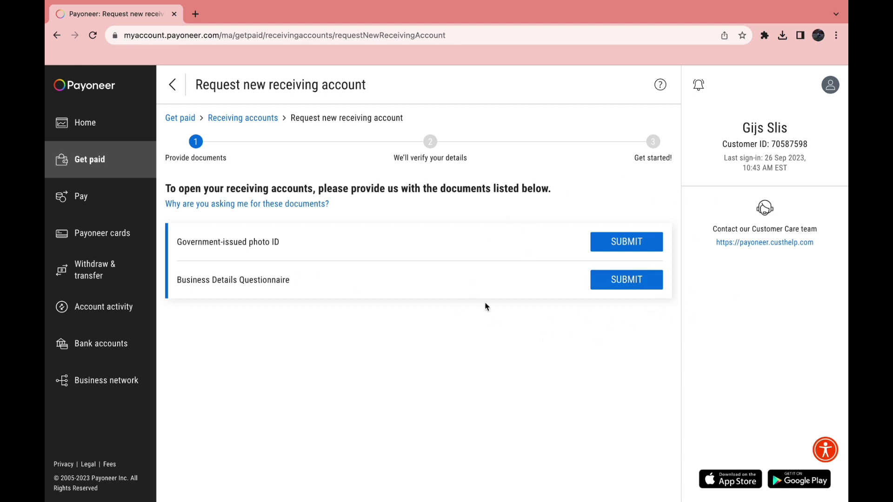
pyautogui.click(173, 85)
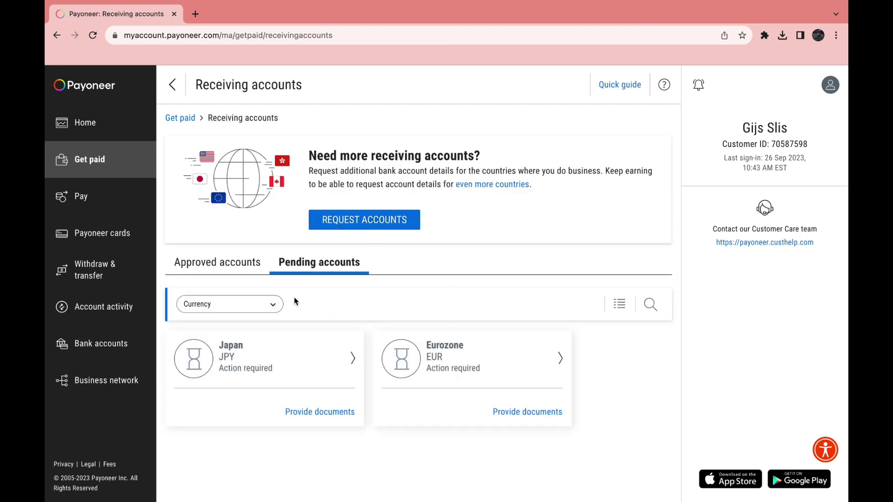
pyautogui.click(240, 262)
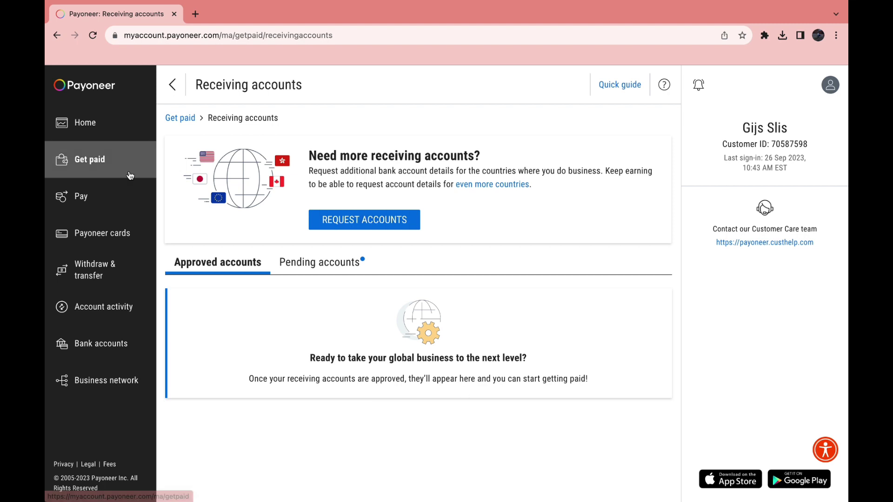
# Step: View the pay-a-Payoneer-recipient page from Pay, then return to the Pay overview
pyautogui.click(96, 201)
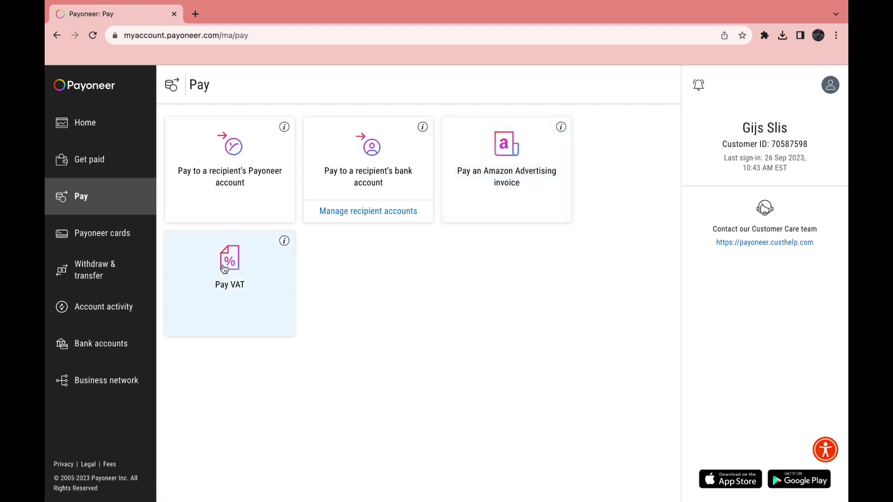
pyautogui.click(250, 154)
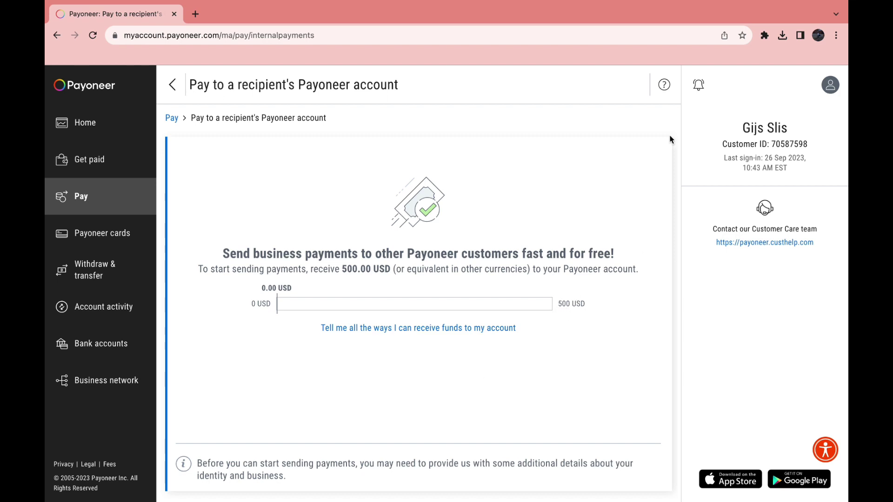
pyautogui.click(172, 84)
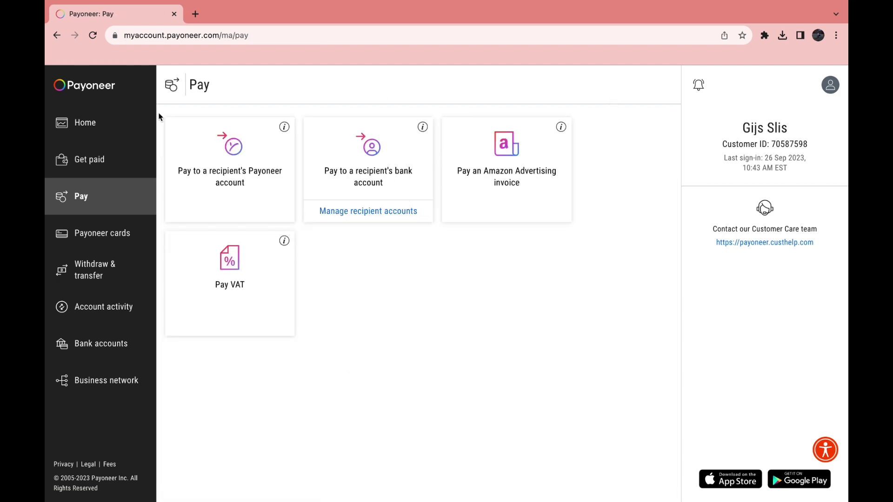
# Step: Review the Payoneer Mastercard offer, then go to Withdraw & transfer
pyautogui.click(106, 234)
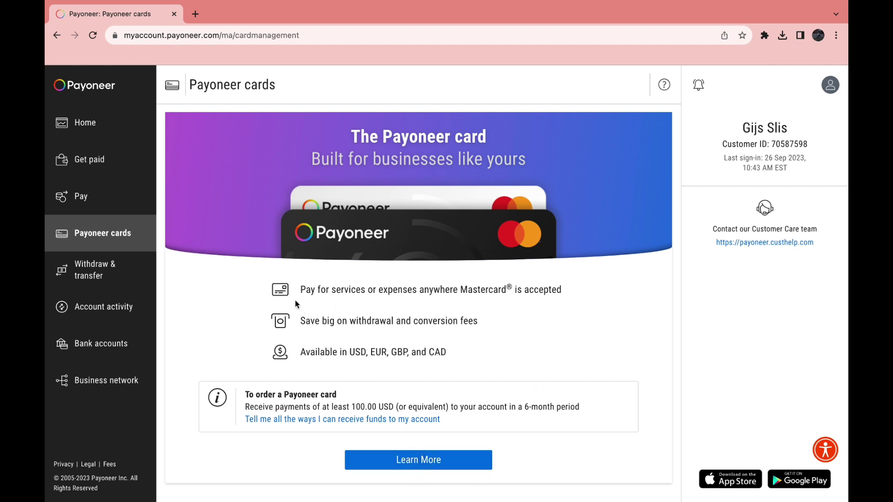
pyautogui.doubleClick(501, 292)
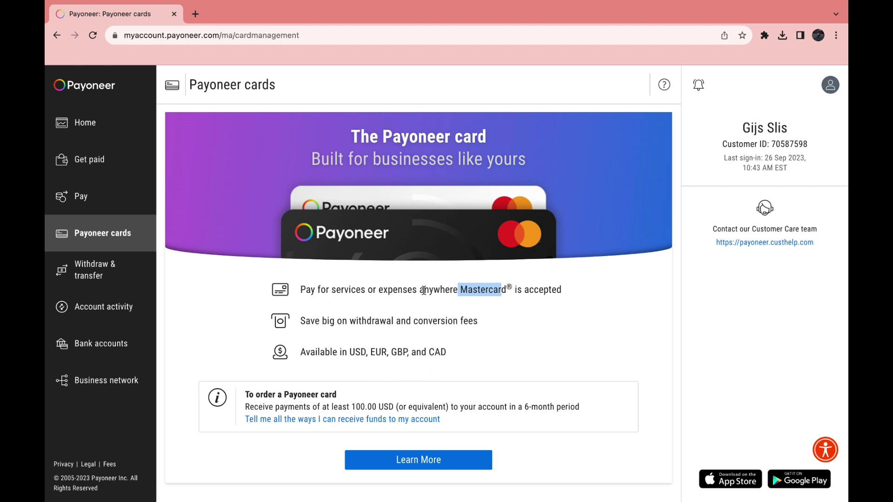
pyautogui.click(131, 281)
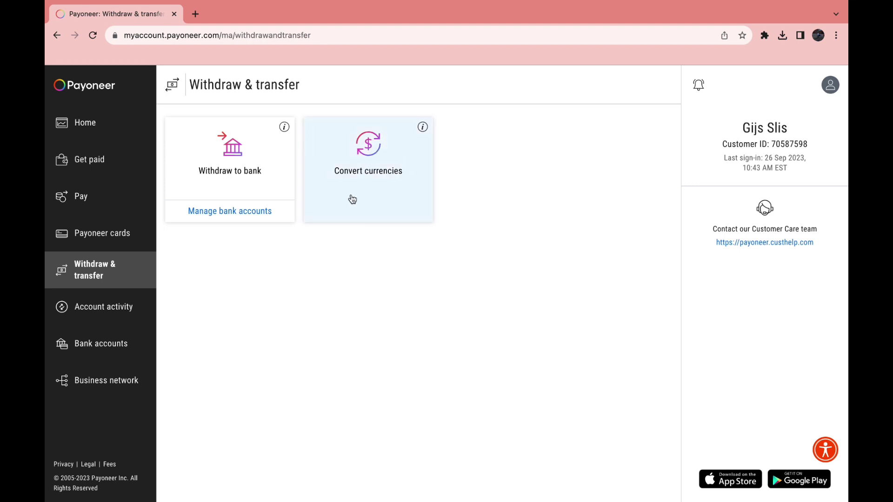
# Step: Open Convert currencies and set the conversion from USD to EUR
pyautogui.click(90, 131)
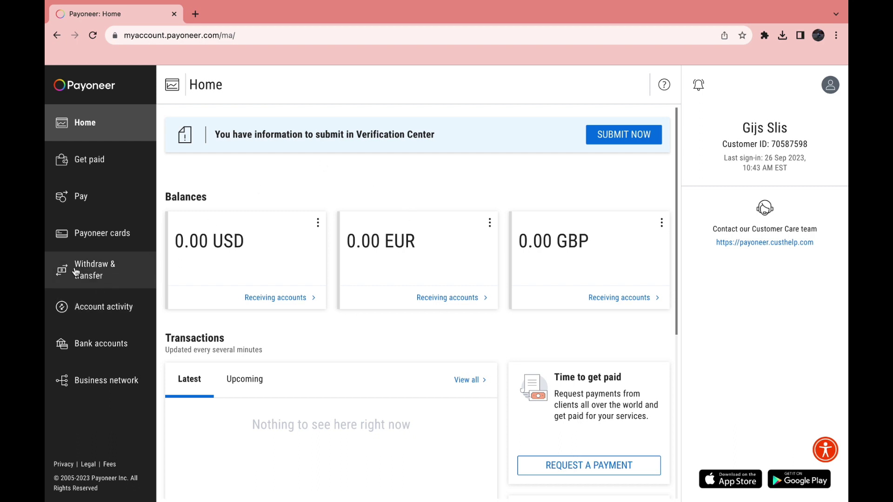
pyautogui.click(90, 270)
pyautogui.click(377, 215)
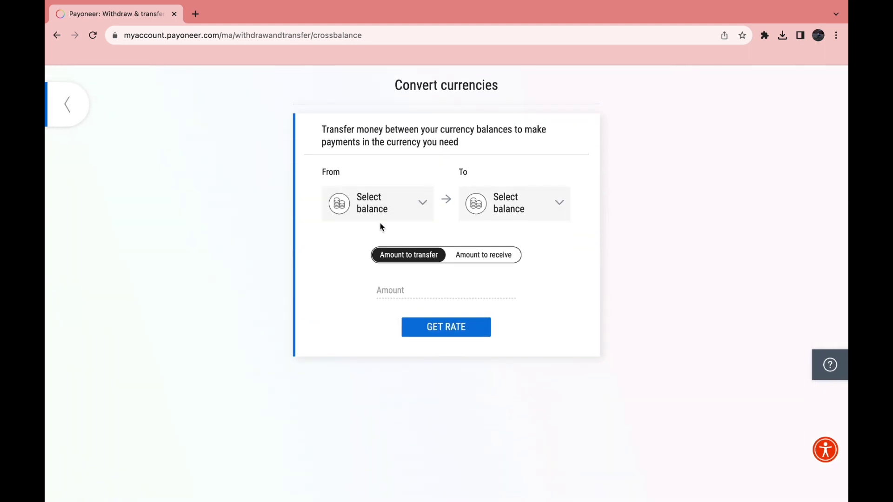
pyautogui.click(358, 186)
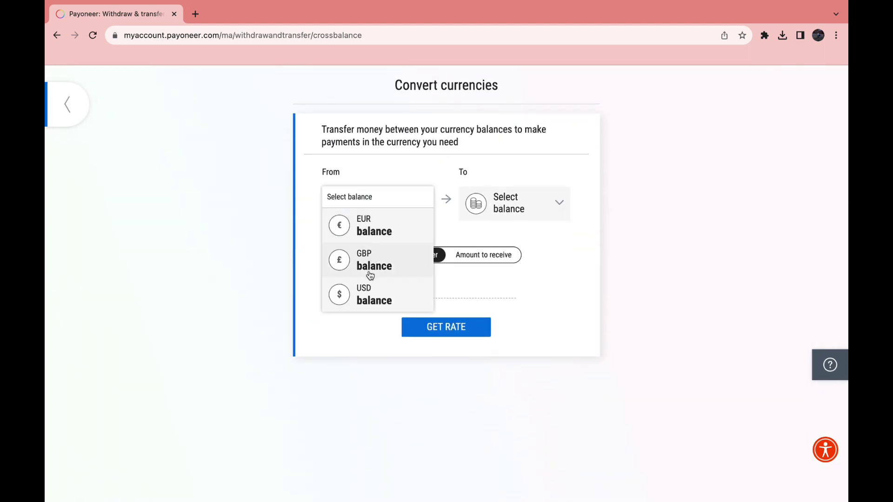
pyautogui.click(369, 297)
pyautogui.click(526, 219)
pyautogui.click(504, 229)
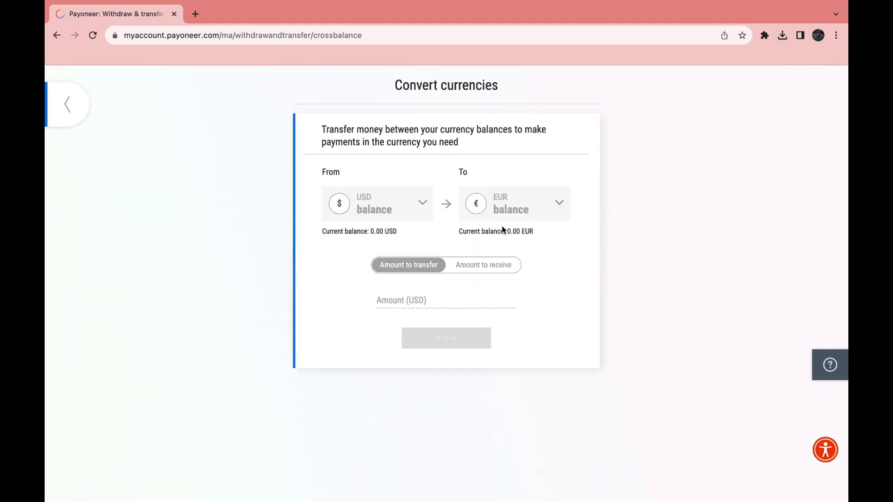
# Step: Abandon the conversion without entering an amount and open Account activity
pyautogui.click(429, 370)
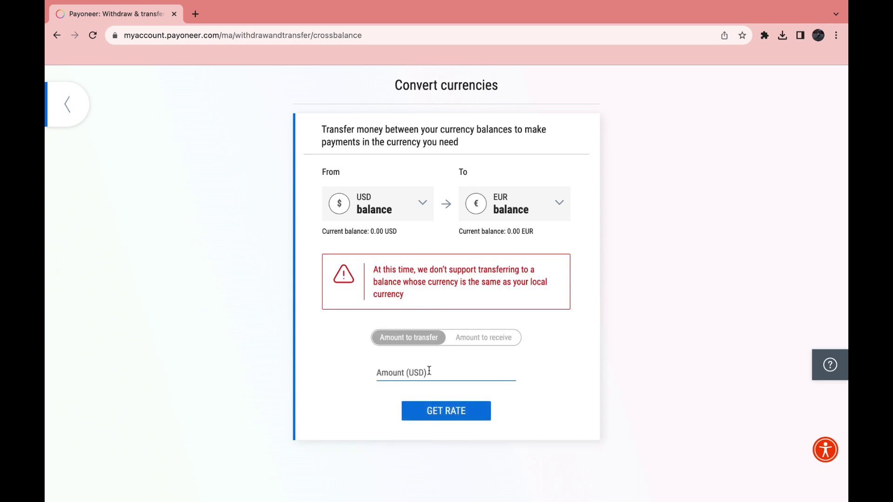
pyautogui.click(389, 231)
pyautogui.click(53, 105)
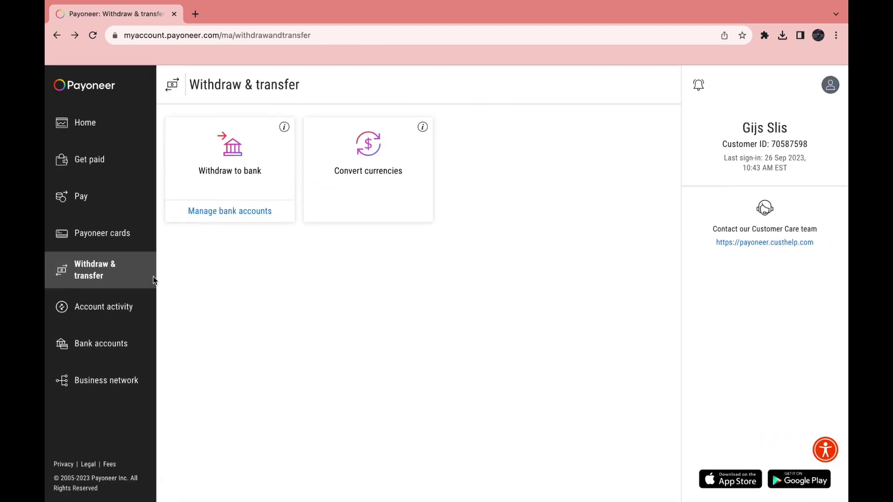
pyautogui.click(113, 306)
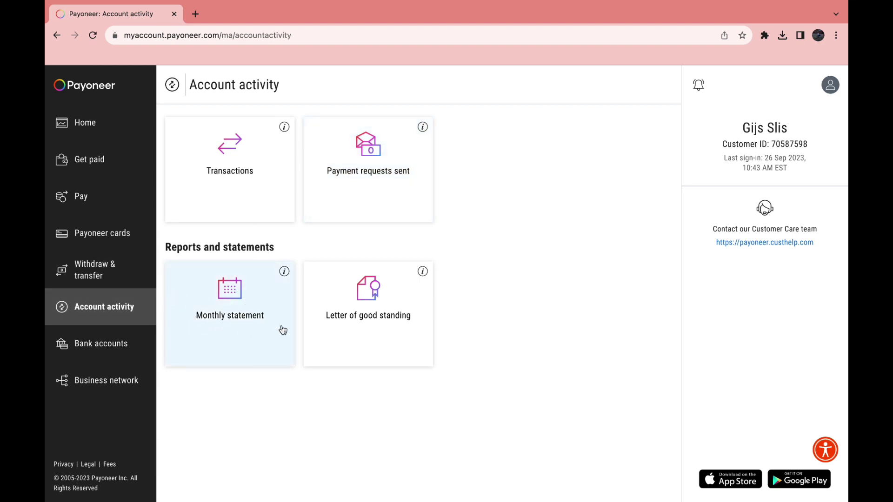
# Step: Check the empty Transactions history, then open the Bank accounts page
pyautogui.click(377, 304)
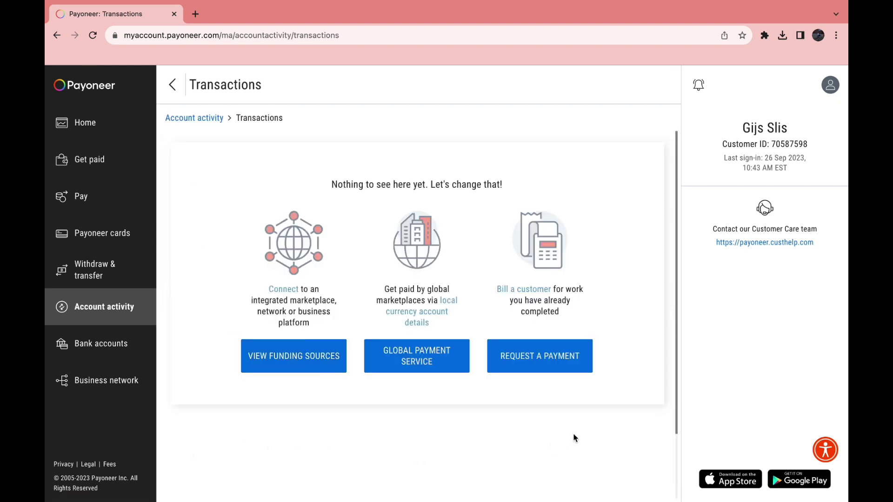
pyautogui.hotkey('alt', 'Left')
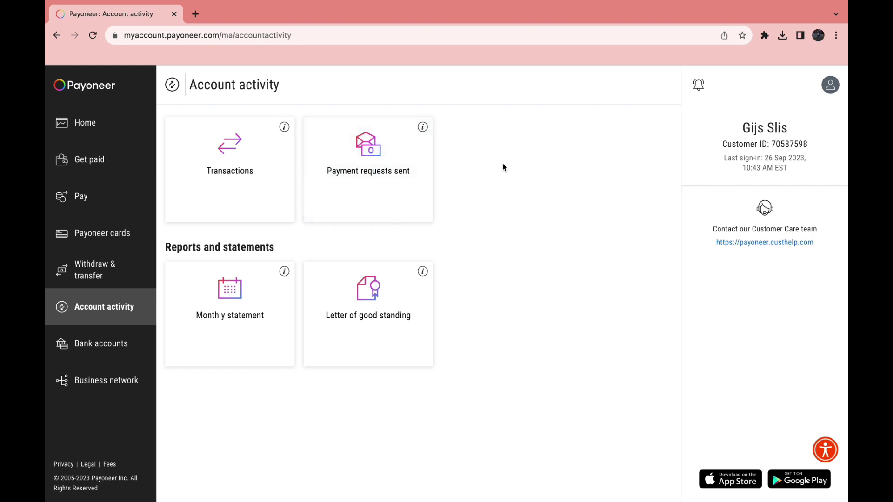
pyautogui.click(104, 342)
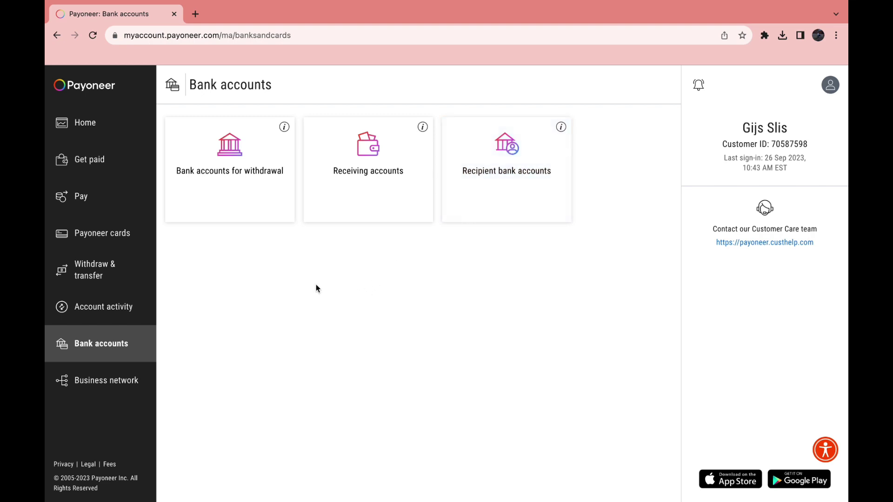
# Step: Read the Refer a friend rewards page under Business network, then return to the overview
pyautogui.click(73, 389)
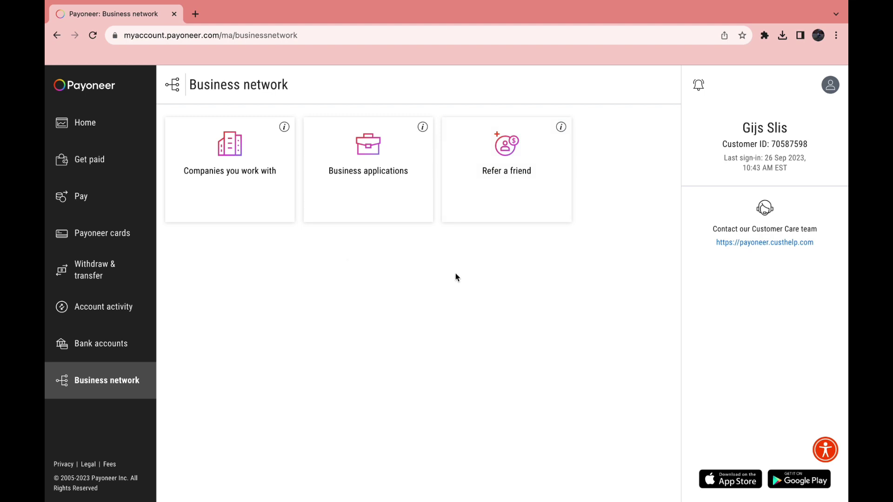
pyautogui.click(510, 152)
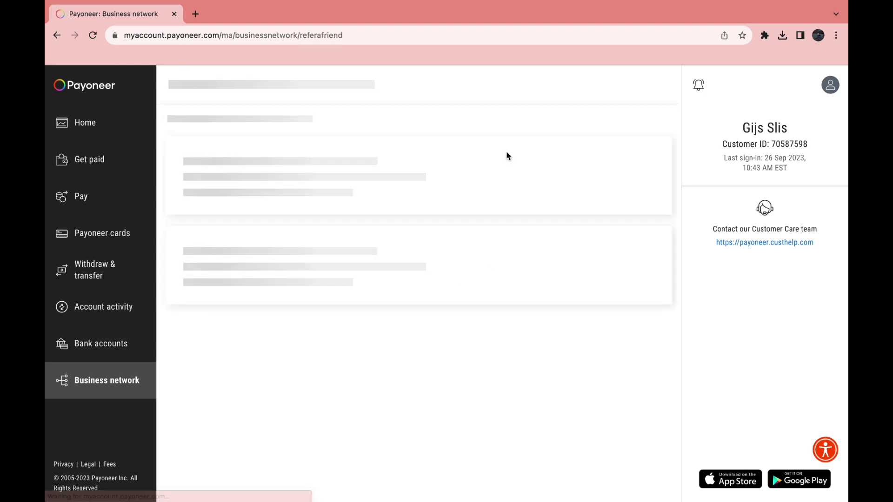
pyautogui.moveTo(301, 270); pyautogui.dragTo(434, 272)
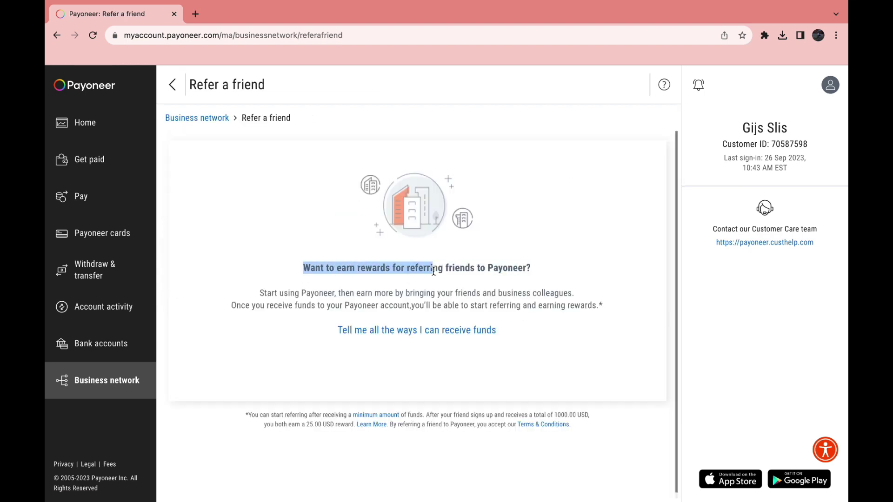
pyautogui.click(283, 342)
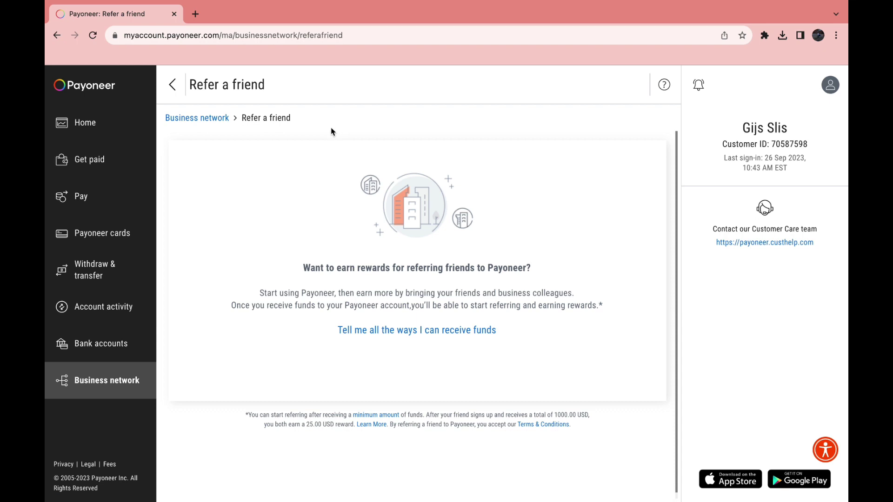
pyautogui.click(175, 90)
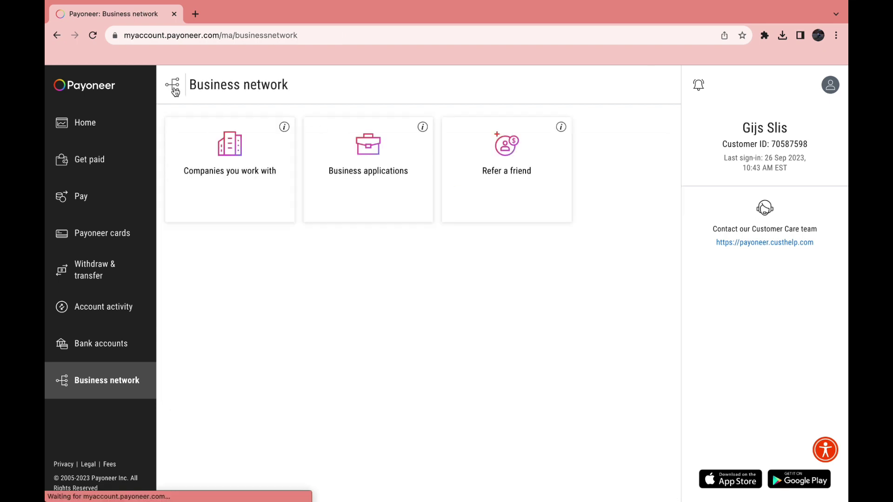
# Step: Glance at Companies you work with, then open the Business applications partner directory
pyautogui.click(235, 178)
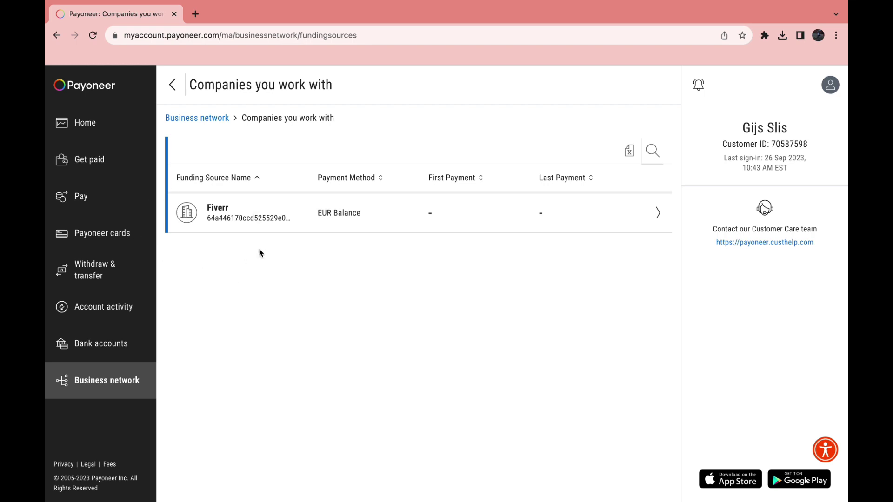
pyautogui.click(200, 119)
pyautogui.click(386, 162)
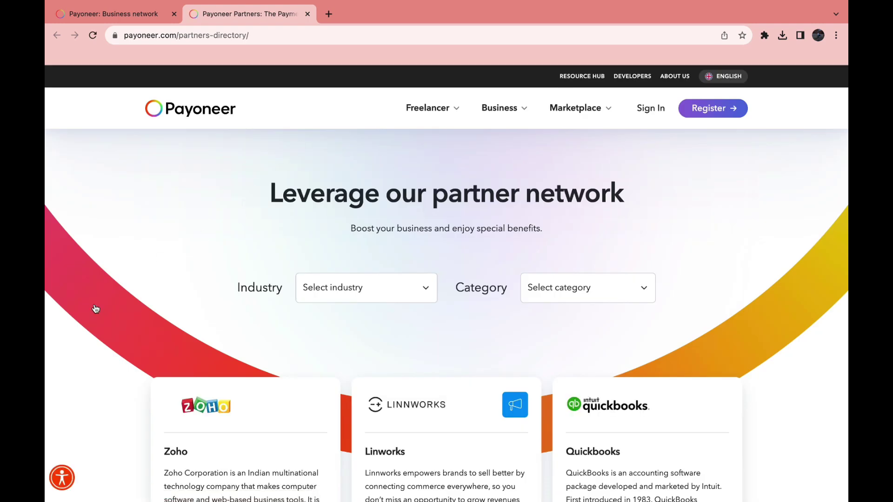
# Step: Browse partner listings like Zoho, Airtm and bKash, dismiss the report pop-up, and close the directory
pyautogui.scroll(-3, 94, 306)
pyautogui.scroll(-2, 94, 300)
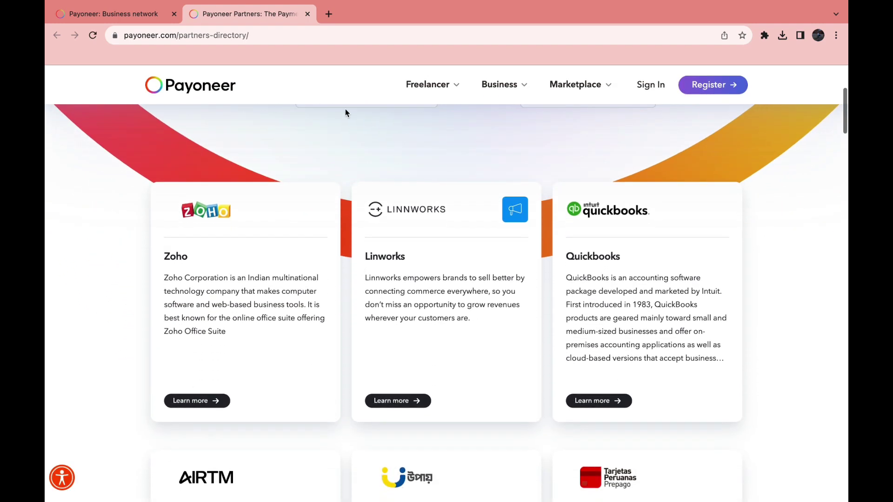
pyautogui.scroll(-5, 81, 269)
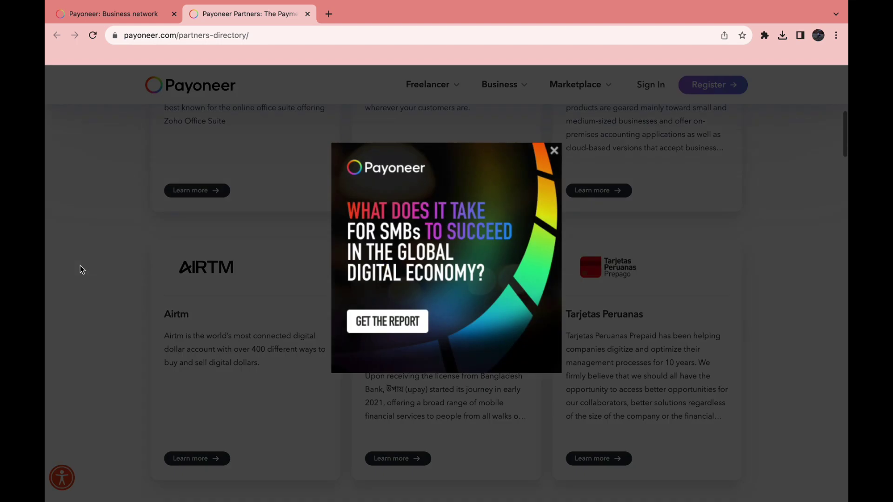
pyautogui.click(554, 151)
pyautogui.scroll(-7, 70, 362)
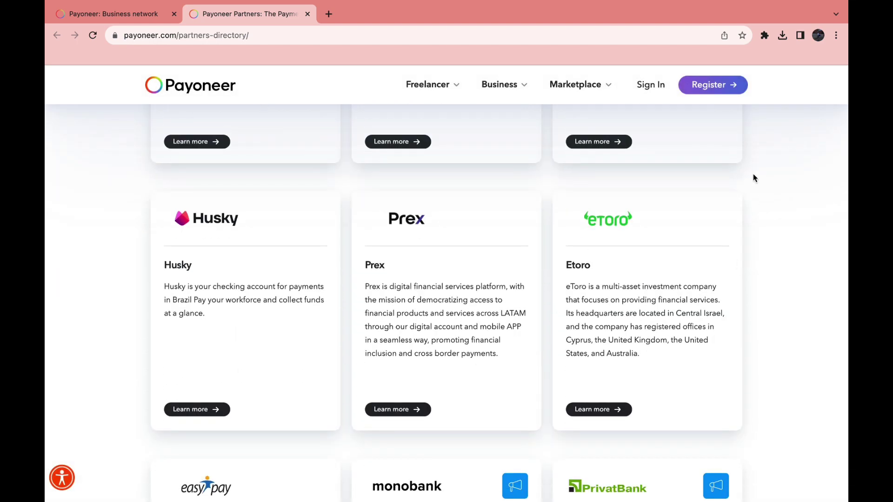
pyautogui.scroll(-11, 335, 343)
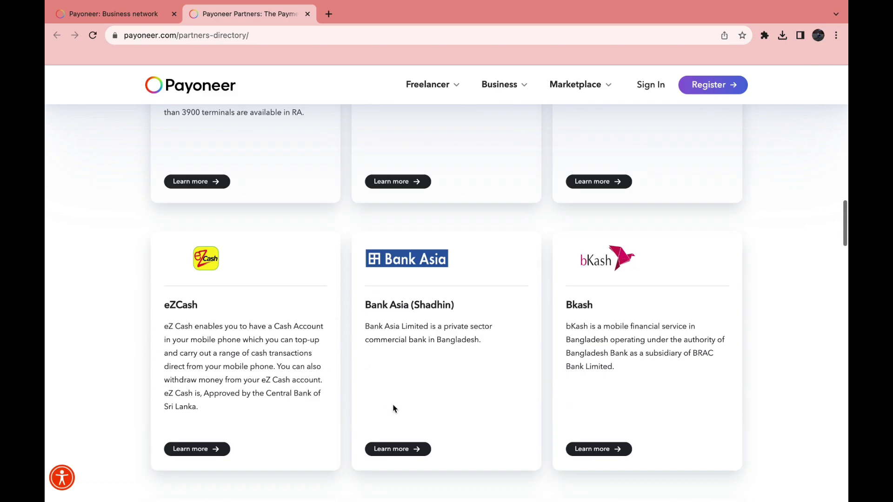
pyautogui.scroll(20, 252, 355)
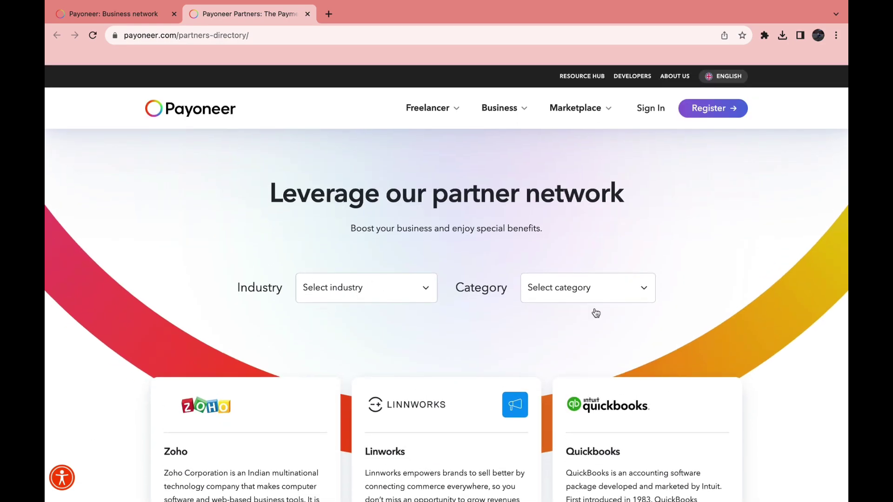
pyautogui.click(307, 14)
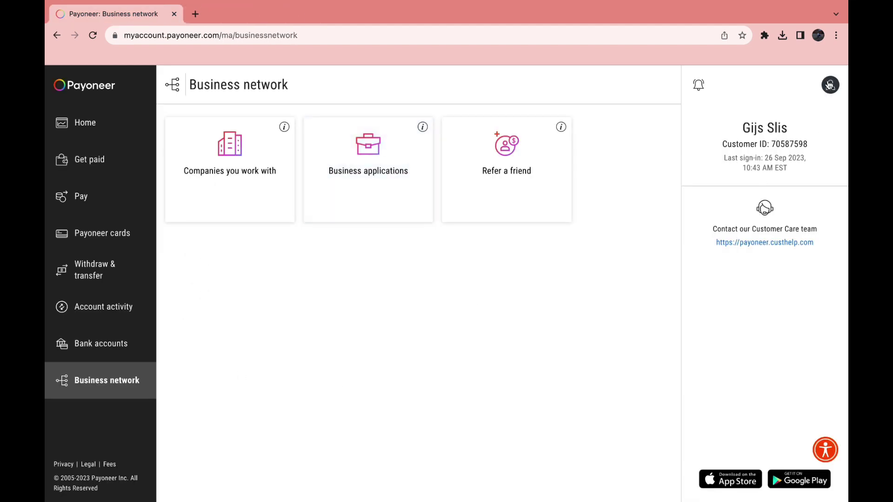
# Step: Open Settings from the avatar menu, review Security settings, and return to the Settings overview
pyautogui.click(830, 84)
pyautogui.click(763, 155)
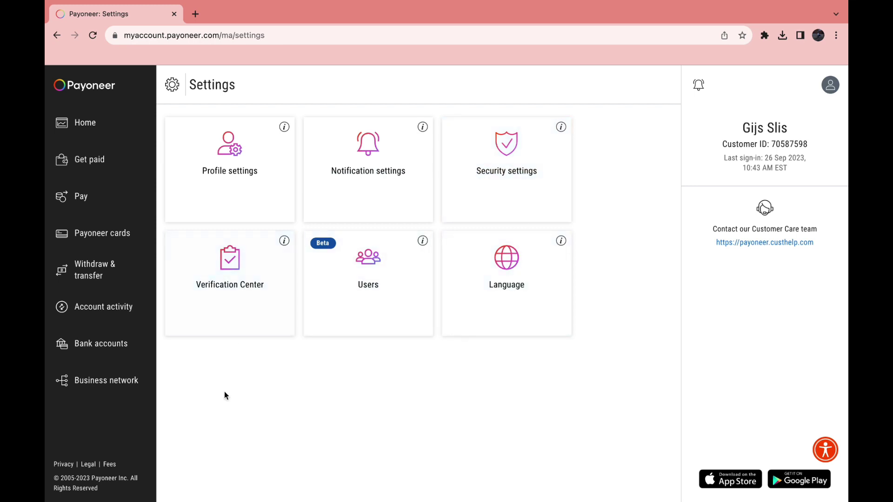
pyautogui.click(507, 167)
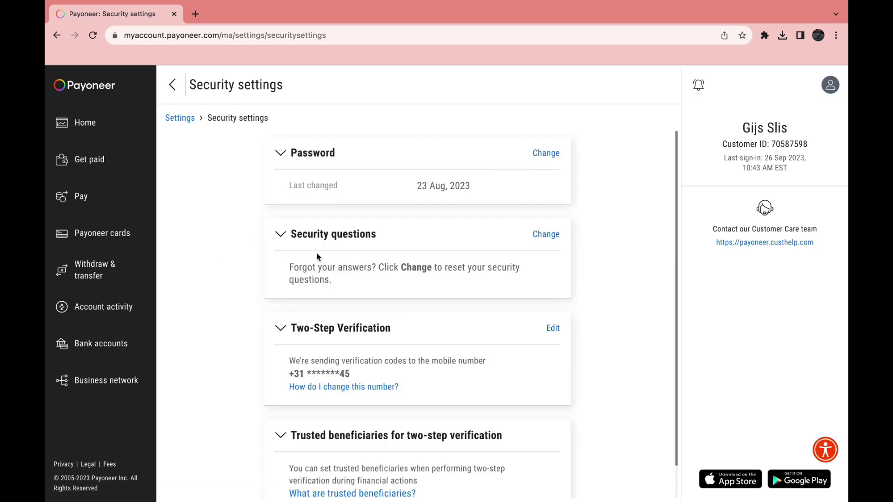
pyautogui.scroll(-1, 280, 264)
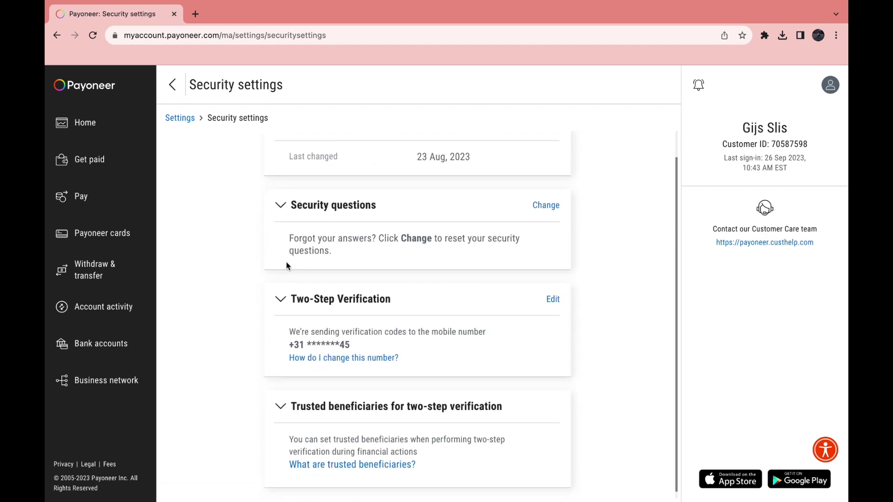
pyautogui.scroll(-1, 245, 298)
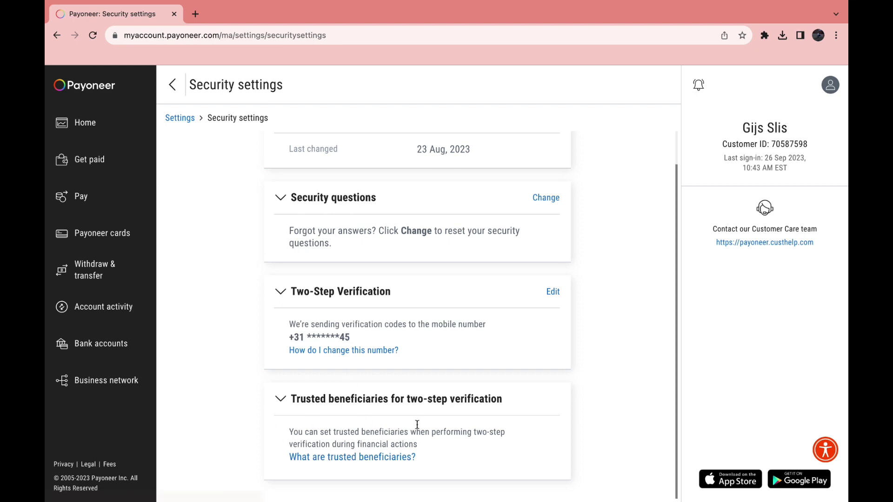
pyautogui.scroll(1, 211, 406)
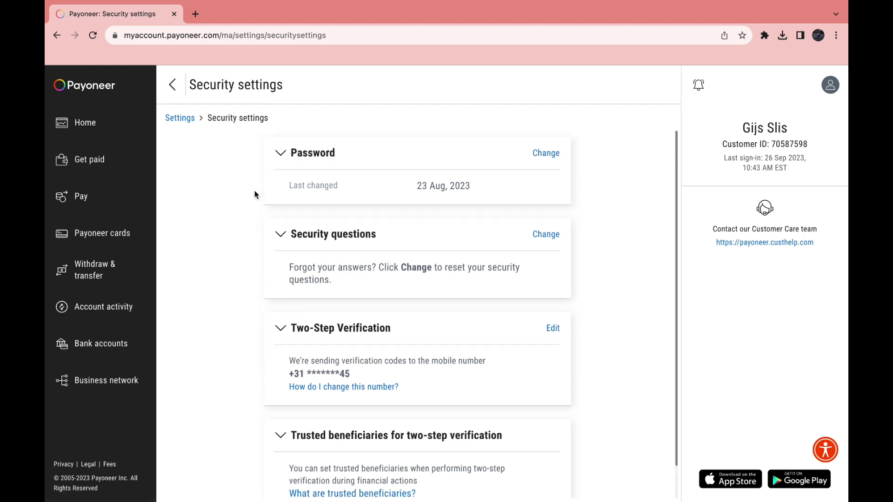
pyautogui.click(180, 118)
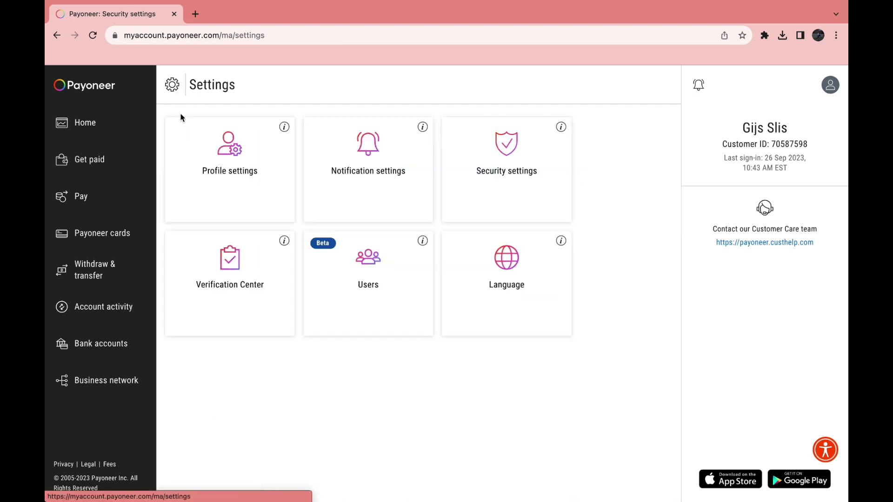
# Step: Review the Profile settings and Notification settings pages, then go back to the Home dashboard balances
pyautogui.click(241, 173)
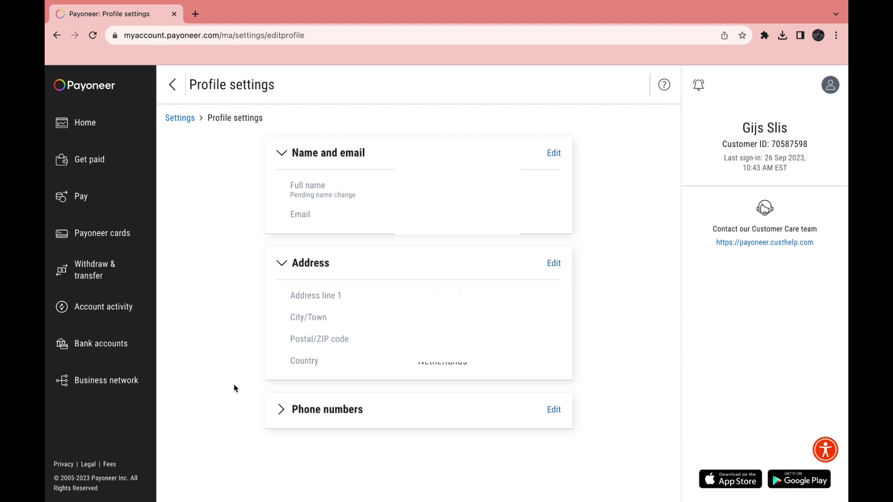
pyautogui.click(180, 117)
pyautogui.click(392, 173)
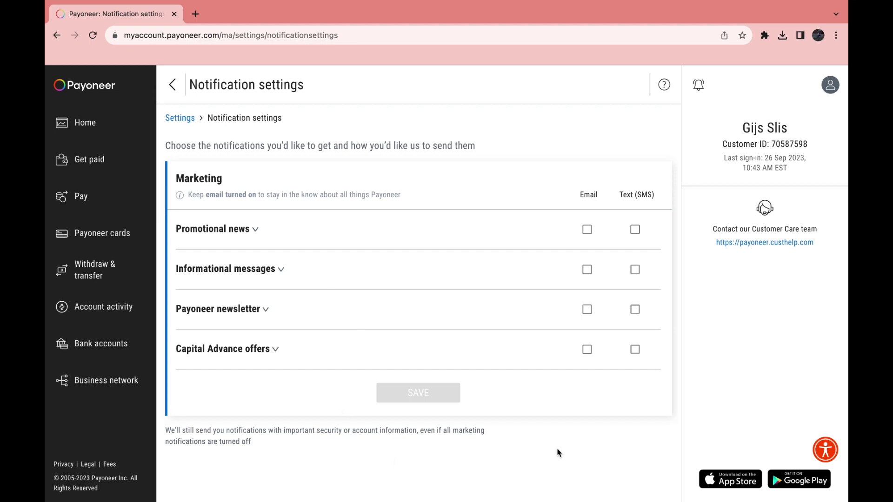
pyautogui.click(100, 122)
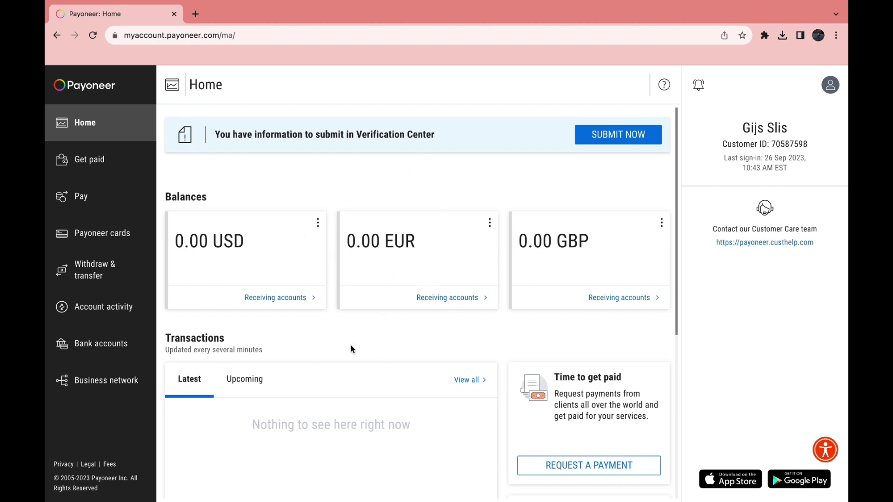
# Step: Start a bank withdrawal from the EUR balance, with EUR balance selected as the source
pyautogui.click(489, 222)
pyautogui.click(420, 291)
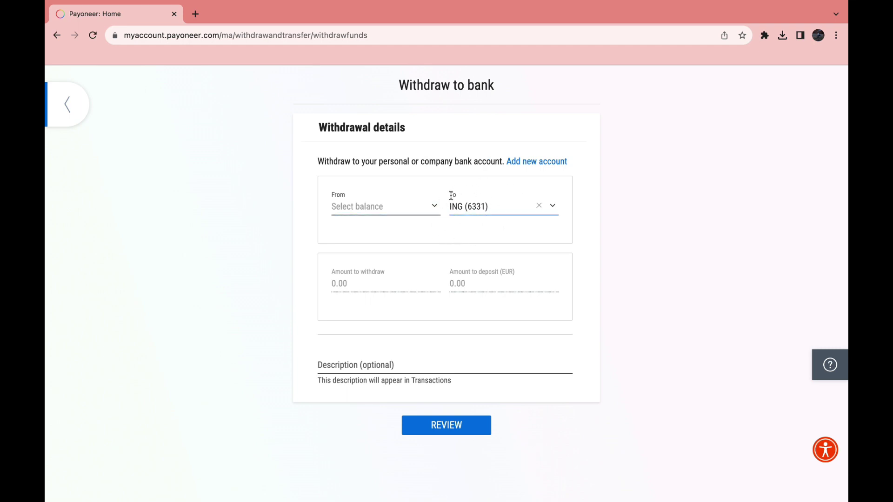
pyautogui.click(395, 208)
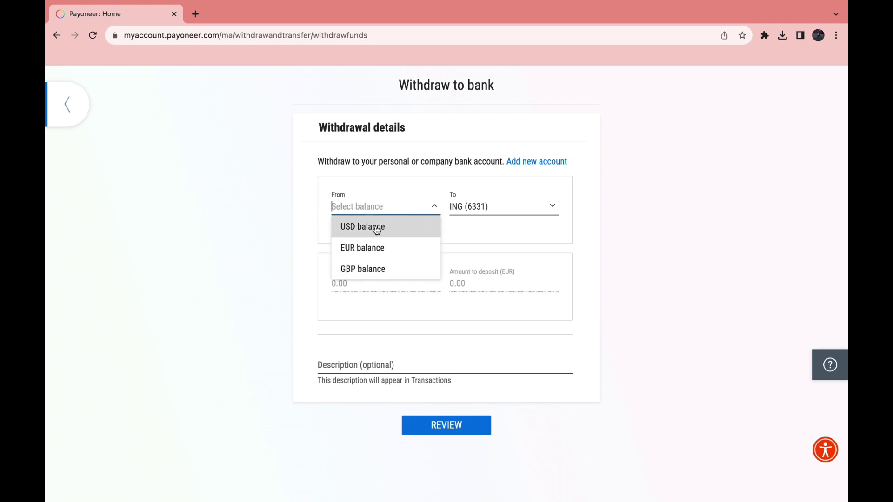
pyautogui.click(363, 248)
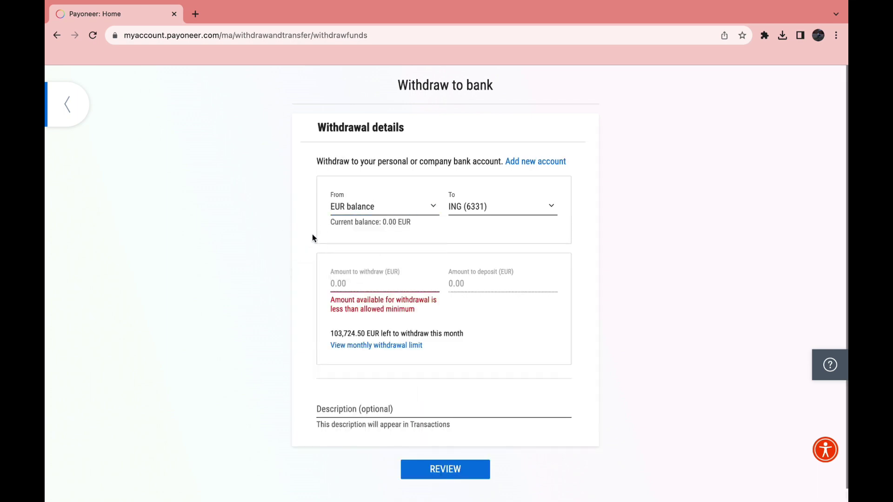
# Step: Check the EUR balance, which is below the withdrawal minimum, and go back to Withdraw & transfer
pyautogui.moveTo(383, 222); pyautogui.dragTo(407, 223)
pyautogui.click(259, 273)
pyautogui.scroll(-1, 469, 463)
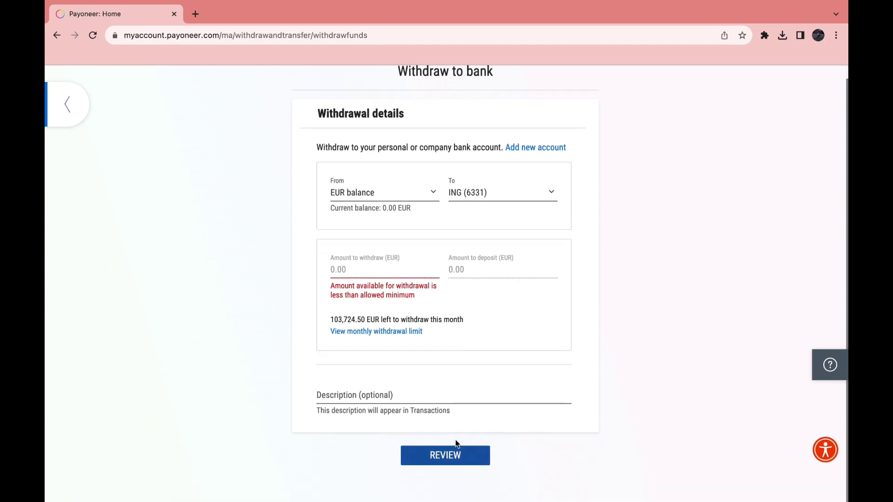
pyautogui.scroll(1, 141, 317)
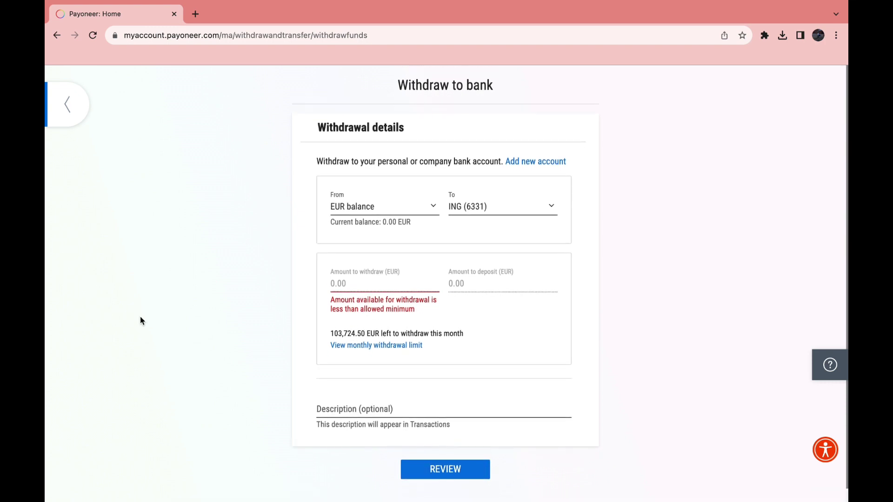
pyautogui.hotkey('alt', 'Left')
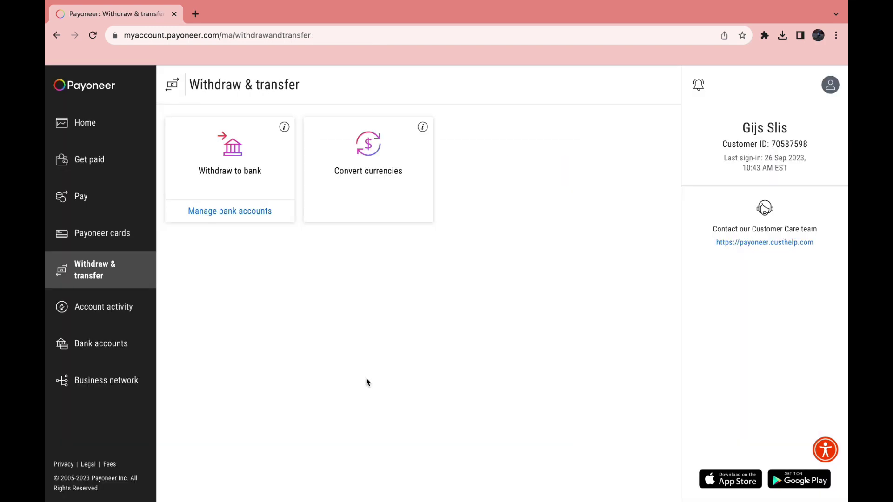